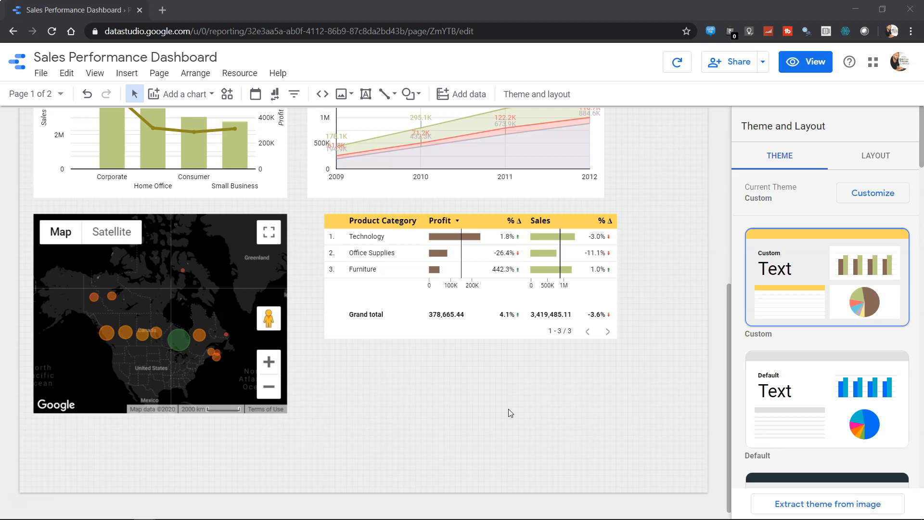
Insert a plain pivot table below the Product Category table and widen it to the page's right edge.
{"action": "left_click", "coordinate": [206, 95]}
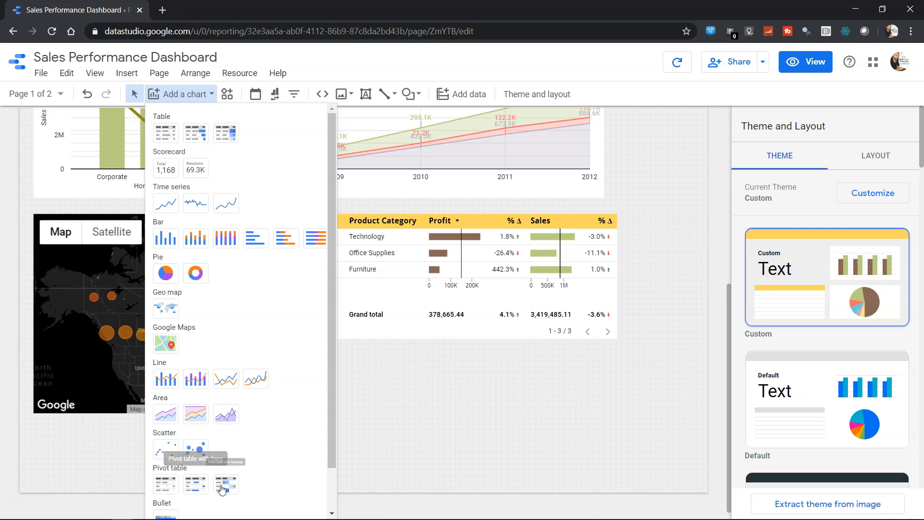
{"action": "left_click", "coordinate": [166, 485]}
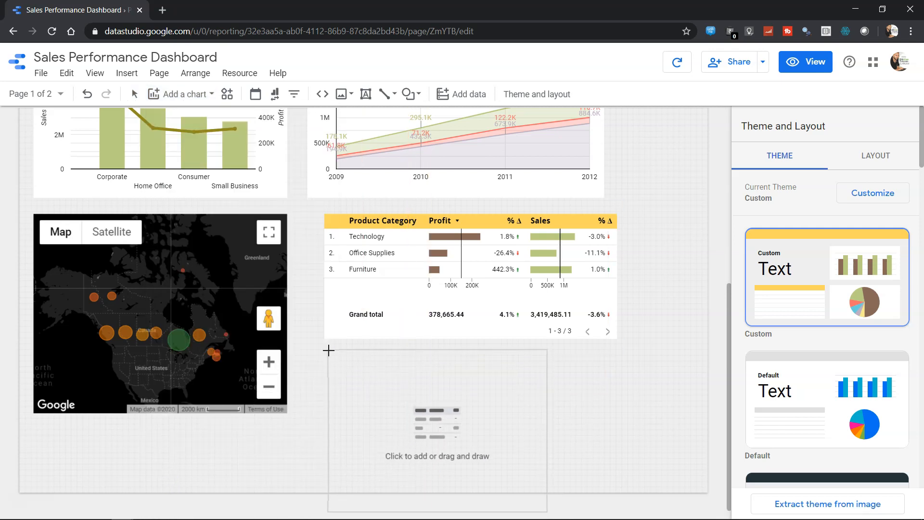
{"action": "left_click", "coordinate": [328, 349]}
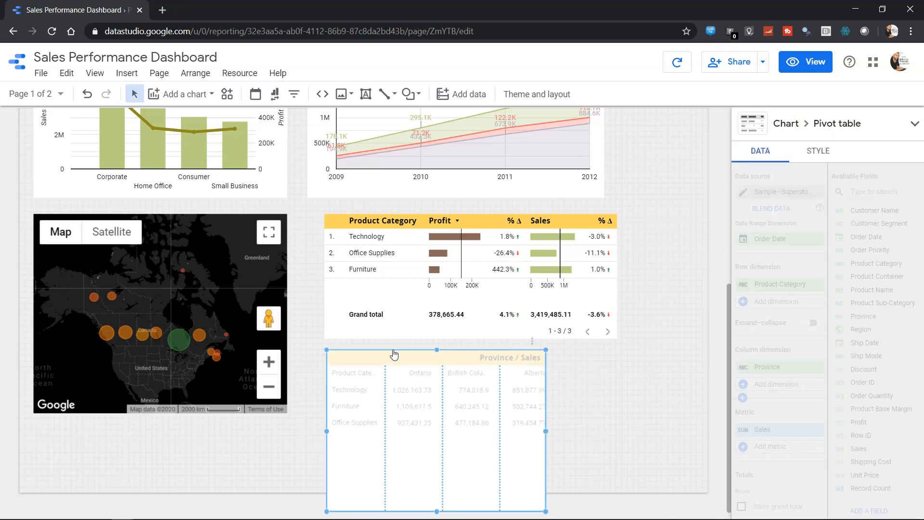
{"action": "left_click_drag", "start_coordinate": [546, 431], "coordinate": [705, 426]}
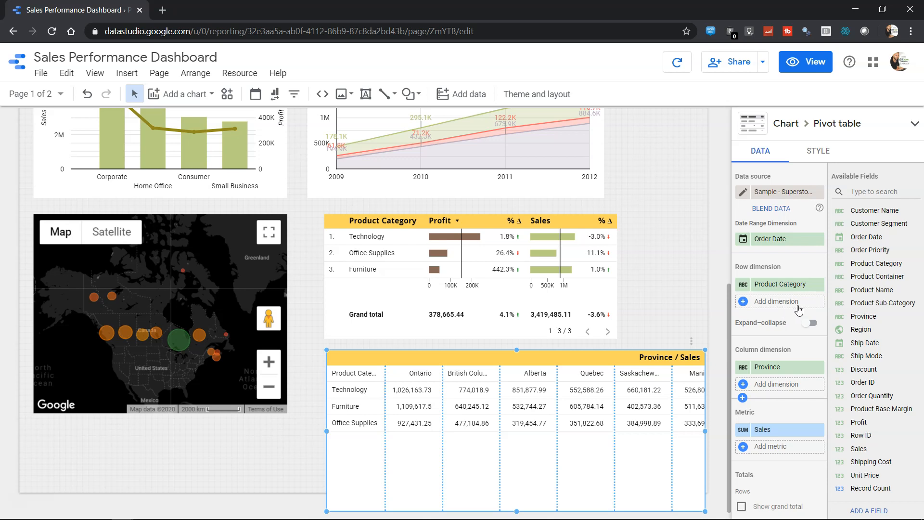
Add Product Sub-Category as the second row dimension with expand-collapse enabled, and shorten the pivot table to fit its collapsed rows.
{"action": "left_click_drag", "start_coordinate": [877, 305], "coordinate": [771, 303]}
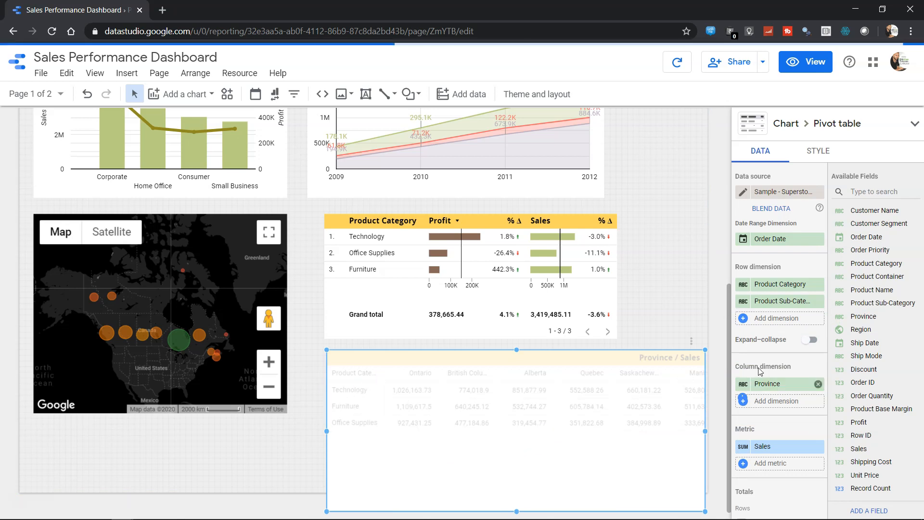
{"action": "left_click", "coordinate": [813, 343]}
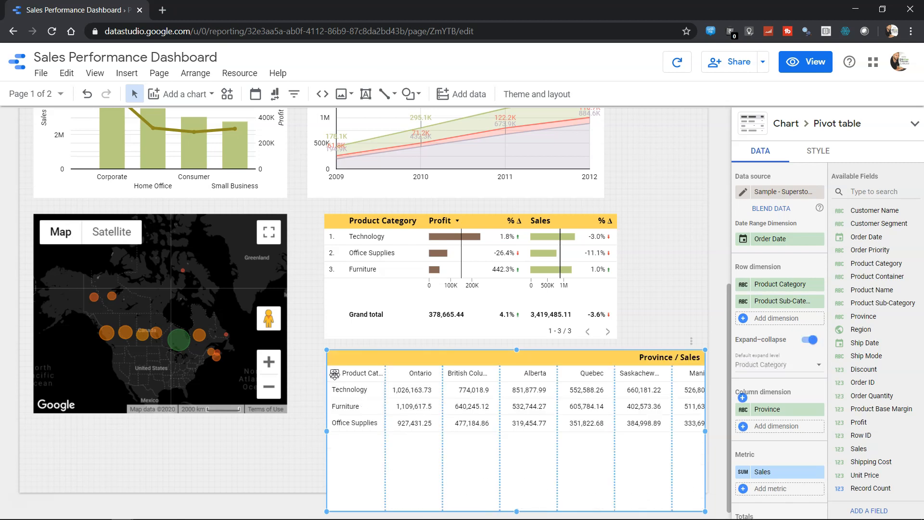
{"action": "left_click_drag", "start_coordinate": [515, 511], "coordinate": [522, 445]}
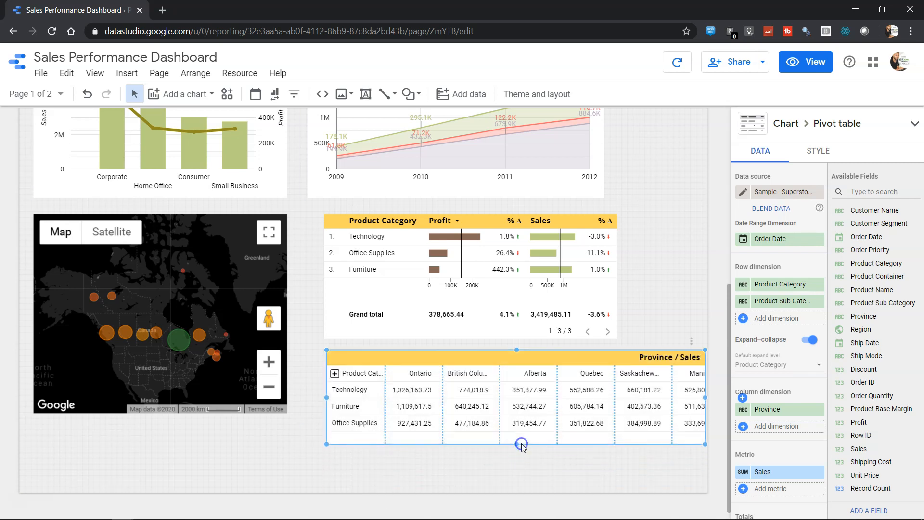
Examine the pivot table's totals, sorting, default date range, filter and interaction settings.
{"action": "scroll", "coordinate": [769, 372], "scroll_direction": "down", "scroll_amount": 2}
{"action": "scroll", "coordinate": [769, 372], "scroll_direction": "down", "scroll_amount": 2}
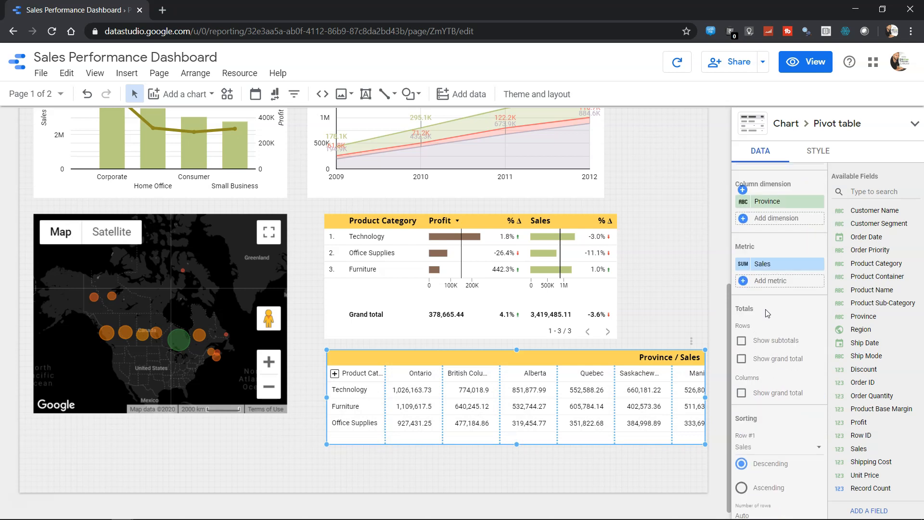
{"action": "scroll", "coordinate": [771, 315], "scroll_direction": "down", "scroll_amount": 2}
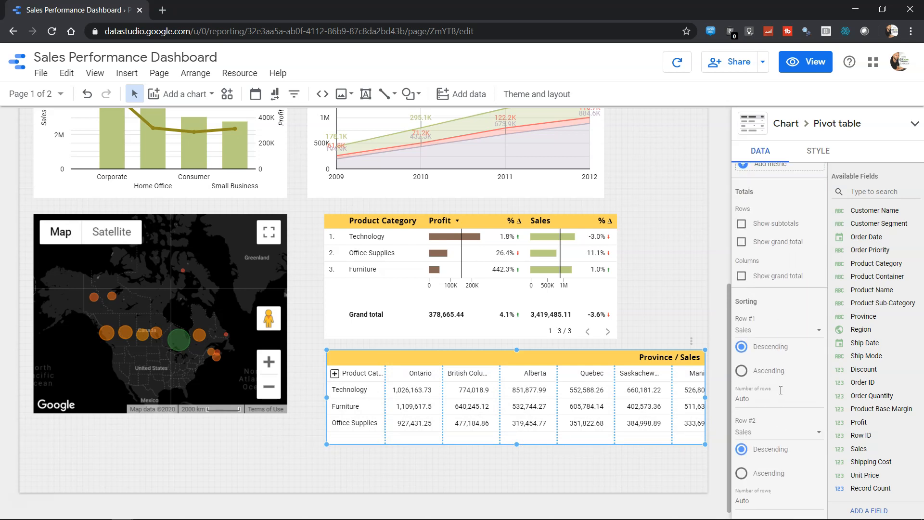
{"action": "scroll", "coordinate": [785, 449], "scroll_direction": "down", "scroll_amount": 4}
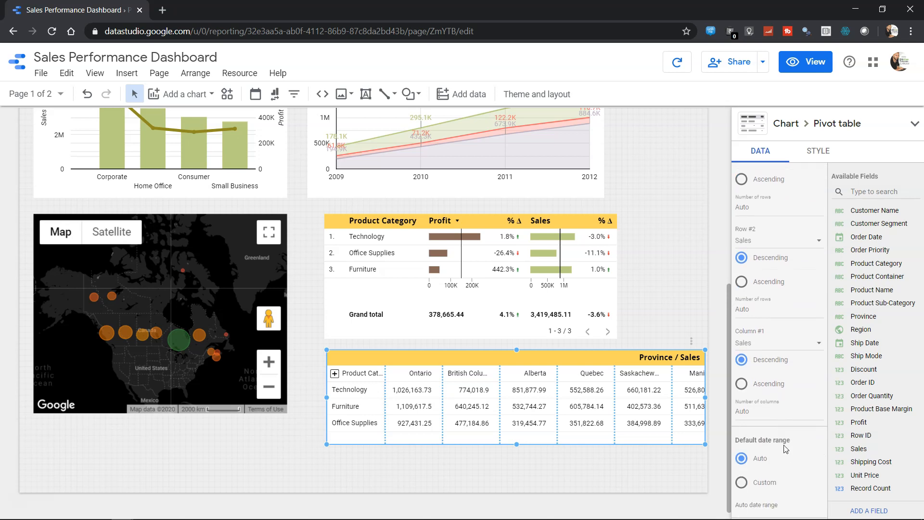
{"action": "scroll", "coordinate": [786, 449], "scroll_direction": "down", "scroll_amount": 2}
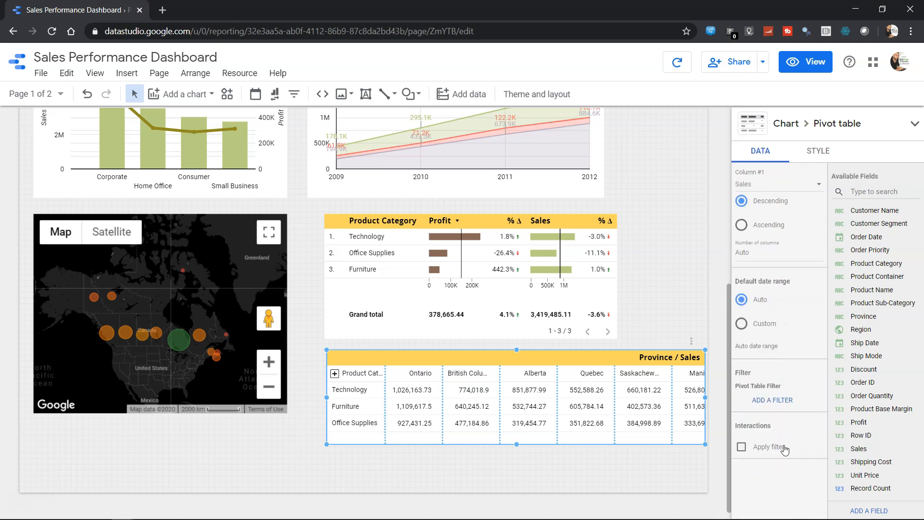
{"action": "scroll", "coordinate": [766, 440], "scroll_direction": "up", "scroll_amount": 5}
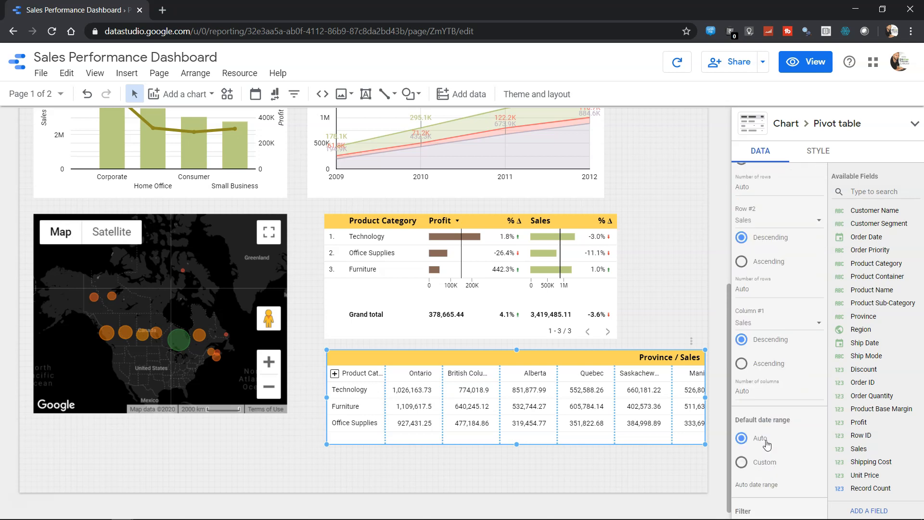
Preview the report in view mode, expand the pivot table to sub-categories, look through and collapse them, and return to editing.
{"action": "left_click", "coordinate": [806, 62]}
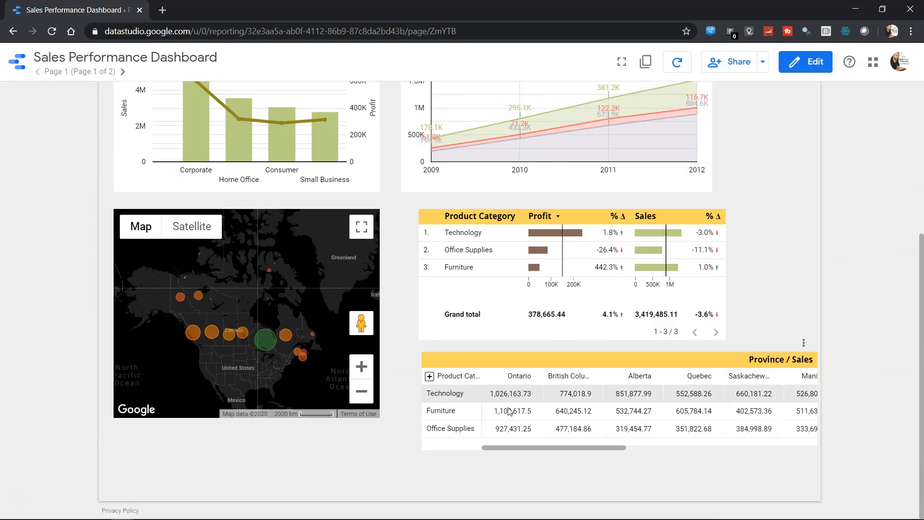
{"action": "left_click_drag", "start_coordinate": [543, 449], "coordinate": [513, 470]}
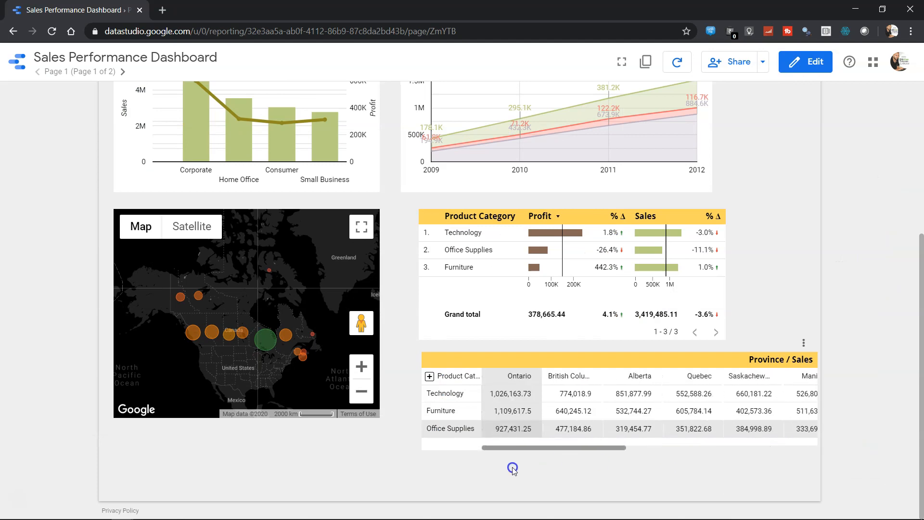
{"action": "left_click", "coordinate": [429, 376]}
{"action": "scroll", "coordinate": [529, 428], "scroll_direction": "down", "scroll_amount": 4}
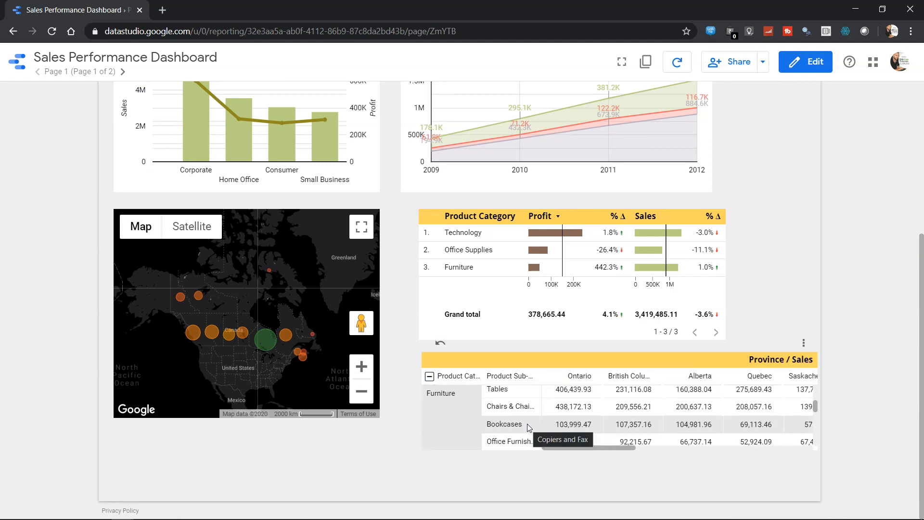
{"action": "scroll", "coordinate": [529, 428], "scroll_direction": "down", "scroll_amount": 2}
{"action": "scroll", "coordinate": [527, 433], "scroll_direction": "up", "scroll_amount": 3}
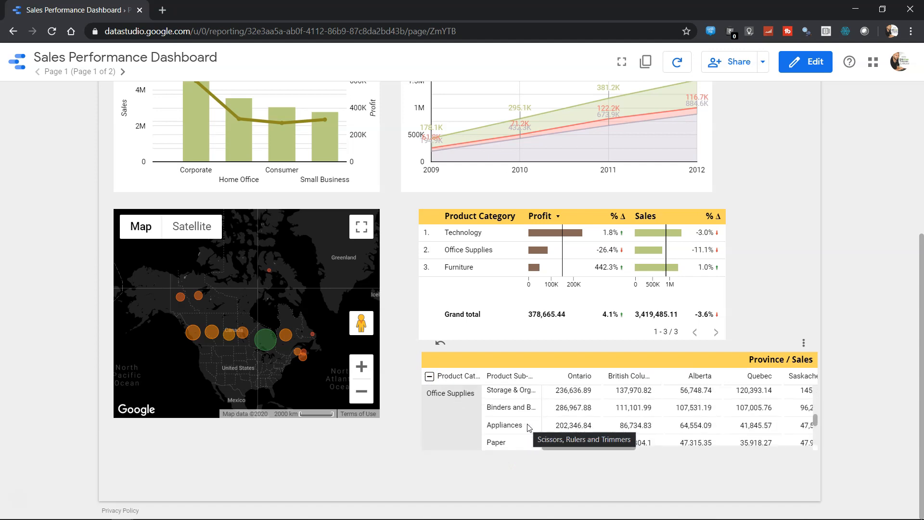
{"action": "left_click", "coordinate": [429, 376]}
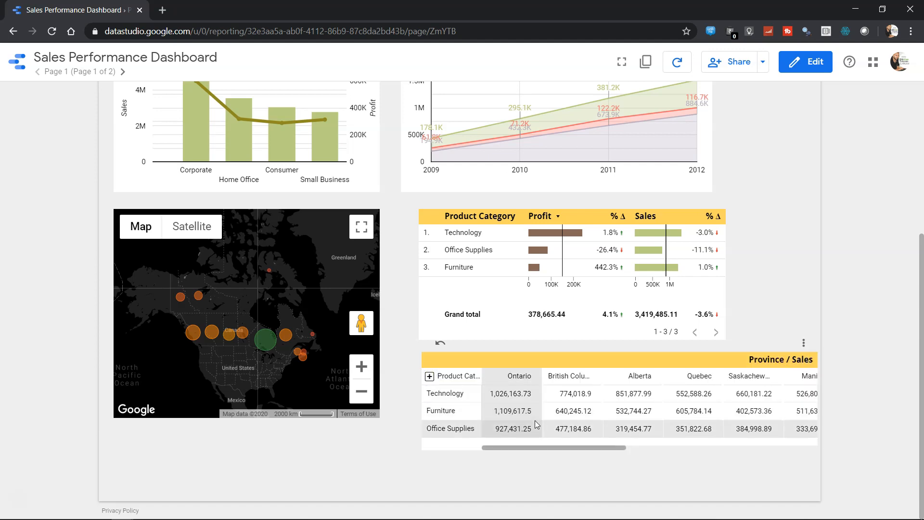
{"action": "left_click", "coordinate": [810, 64]}
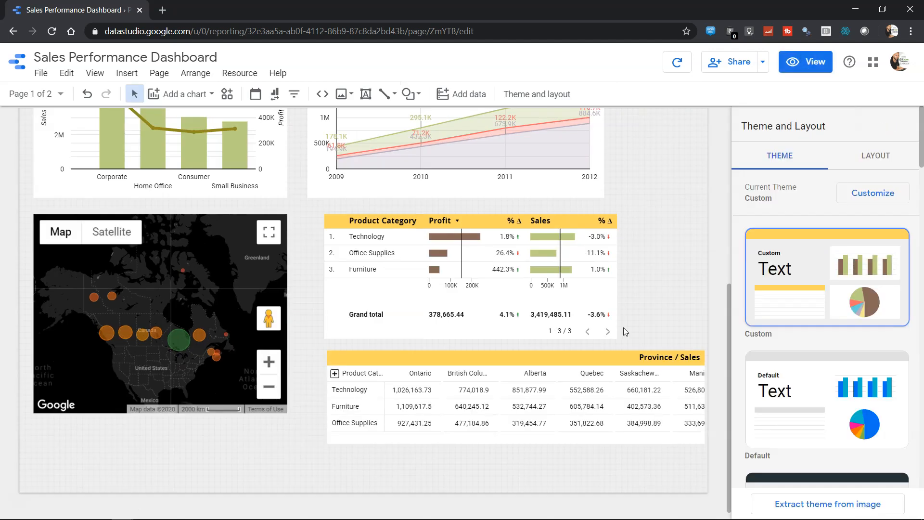
Add Ship Mode as a column dimension of the pivot table, ordered beneath Province.
{"action": "left_click", "coordinate": [483, 369]}
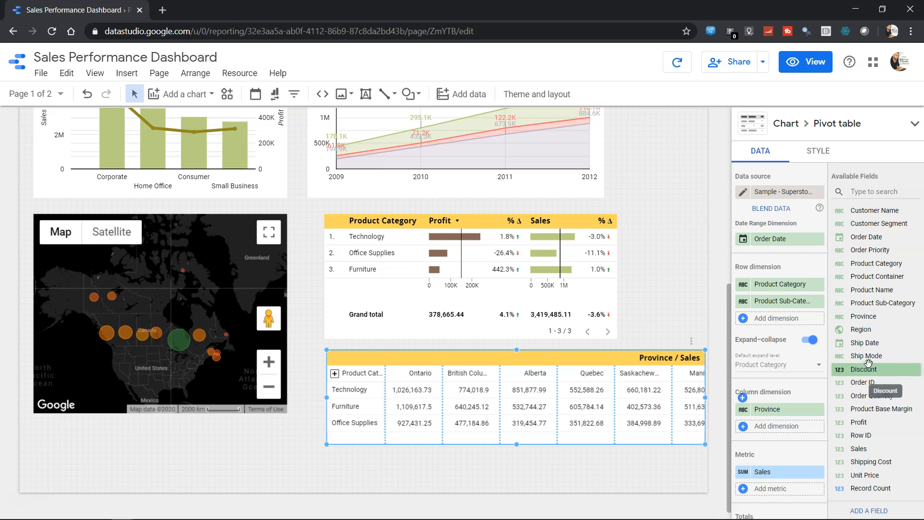
{"action": "left_click_drag", "start_coordinate": [872, 357], "coordinate": [781, 413]}
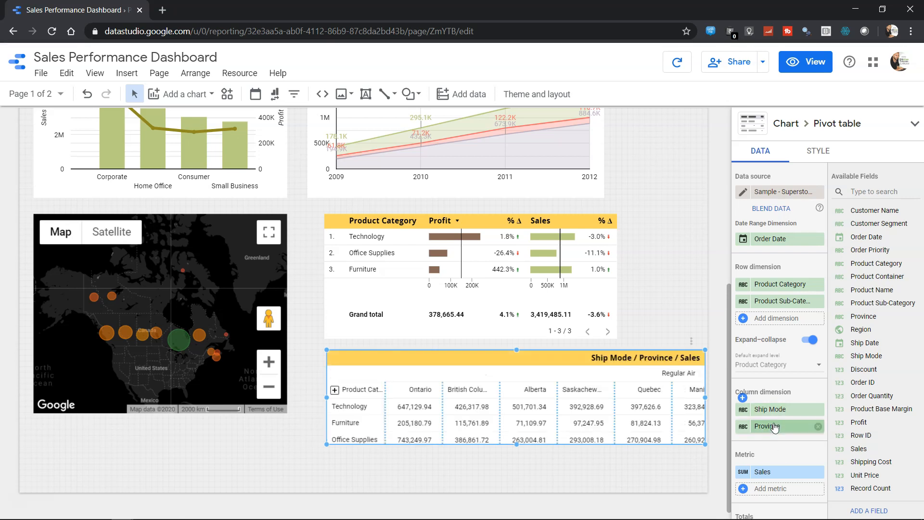
{"action": "mouse_move", "coordinate": [780, 412]}
{"action": "left_mouse_down"}
{"action": "mouse_move", "coordinate": [785, 431]}
{"action": "mouse_move", "coordinate": [776, 429]}
{"action": "left_mouse_up"}
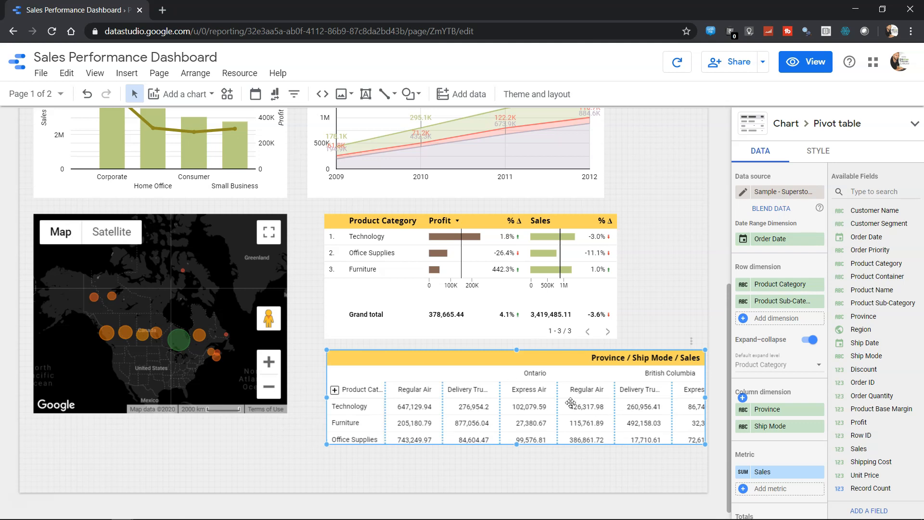
Preview the report, expand the pivot rows to inspect sub-category sales by province and ship mode, collapse them, and resume editing.
{"action": "left_click", "coordinate": [806, 62]}
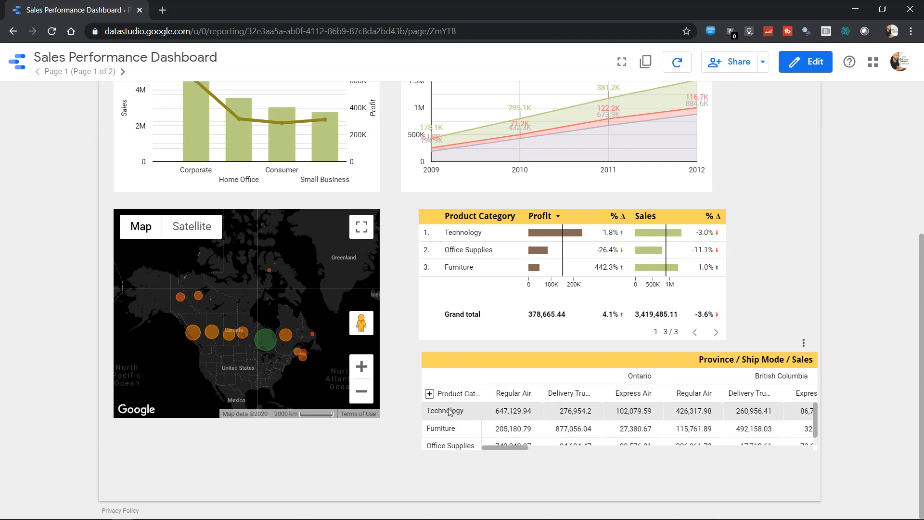
{"action": "left_click", "coordinate": [429, 394]}
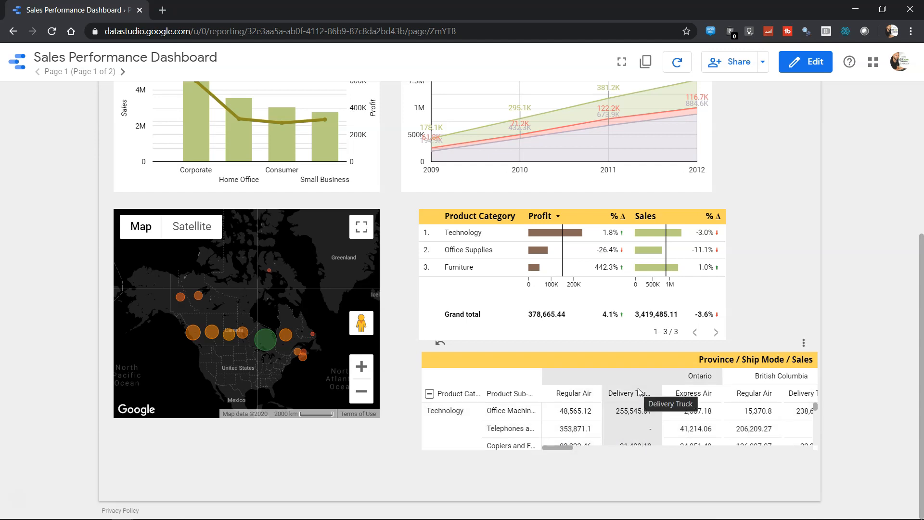
{"action": "scroll", "coordinate": [642, 414], "scroll_direction": "down", "scroll_amount": 5}
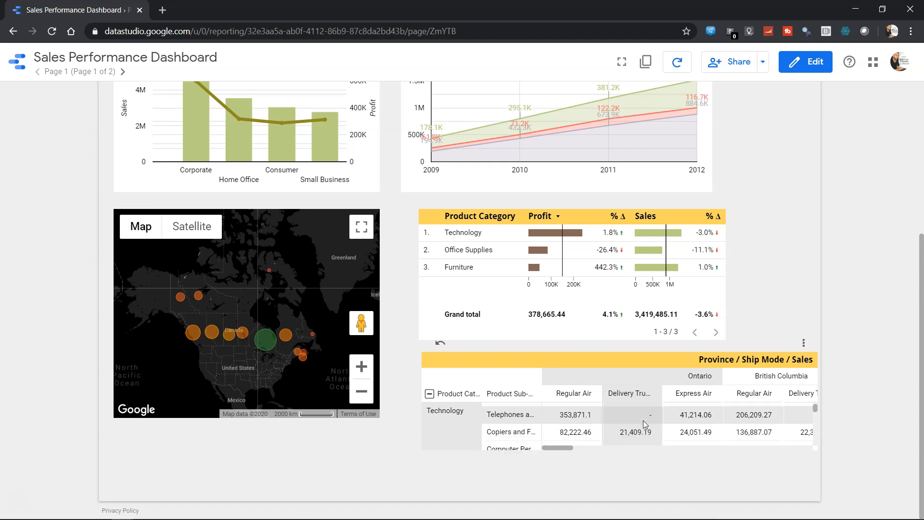
{"action": "scroll", "coordinate": [644, 420], "scroll_direction": "down", "scroll_amount": 3}
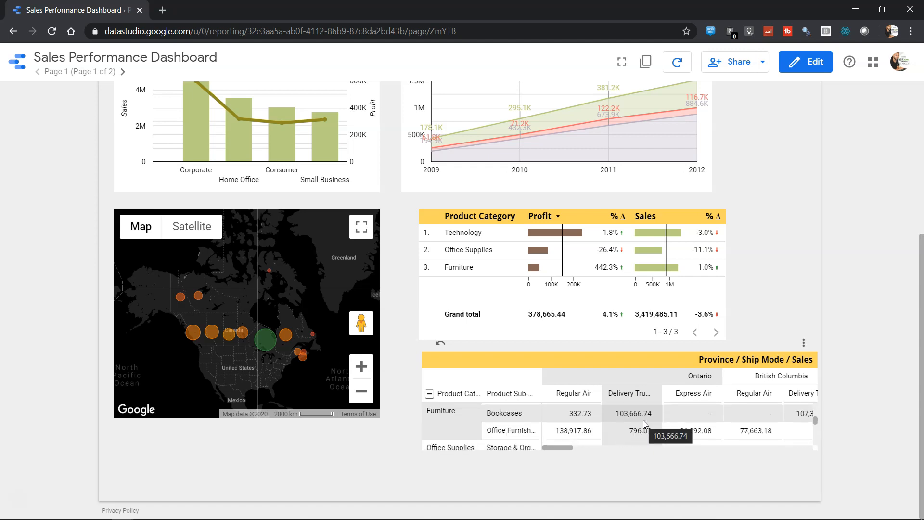
{"action": "scroll", "coordinate": [645, 424], "scroll_direction": "up", "scroll_amount": 6}
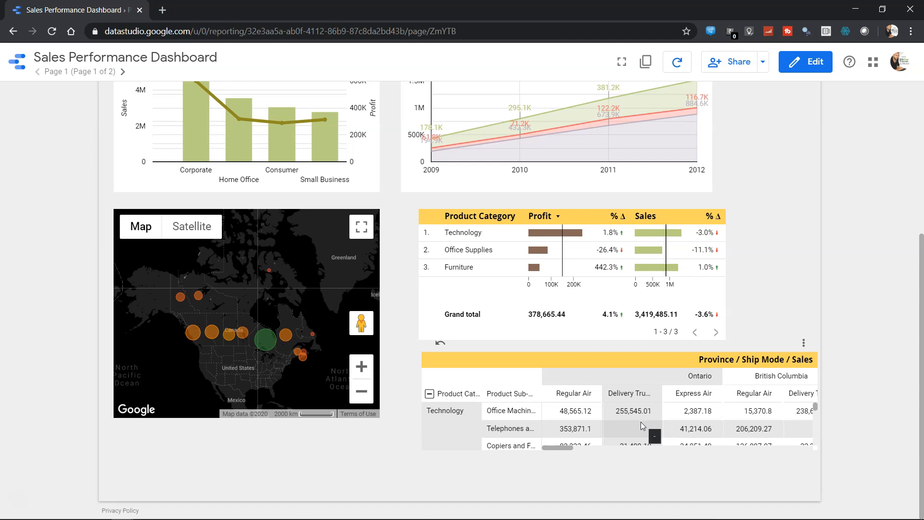
{"action": "left_click", "coordinate": [429, 395]}
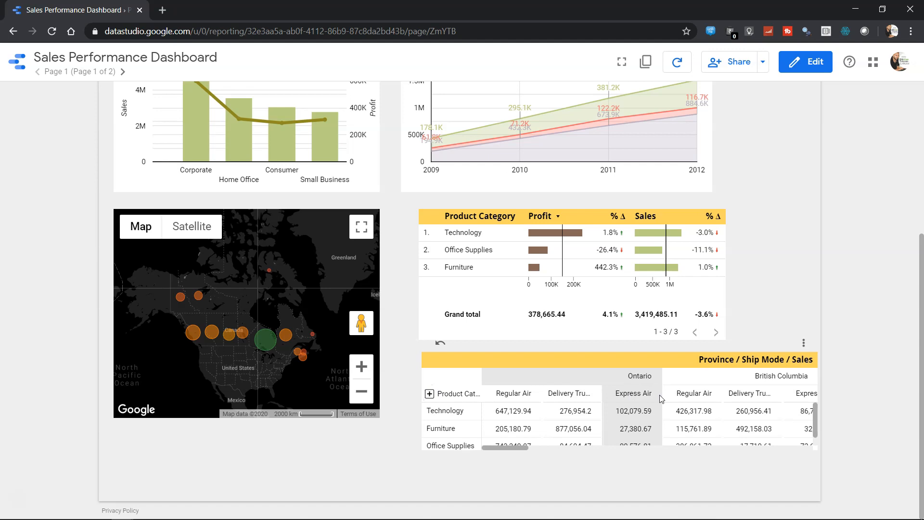
{"action": "left_click", "coordinate": [801, 72]}
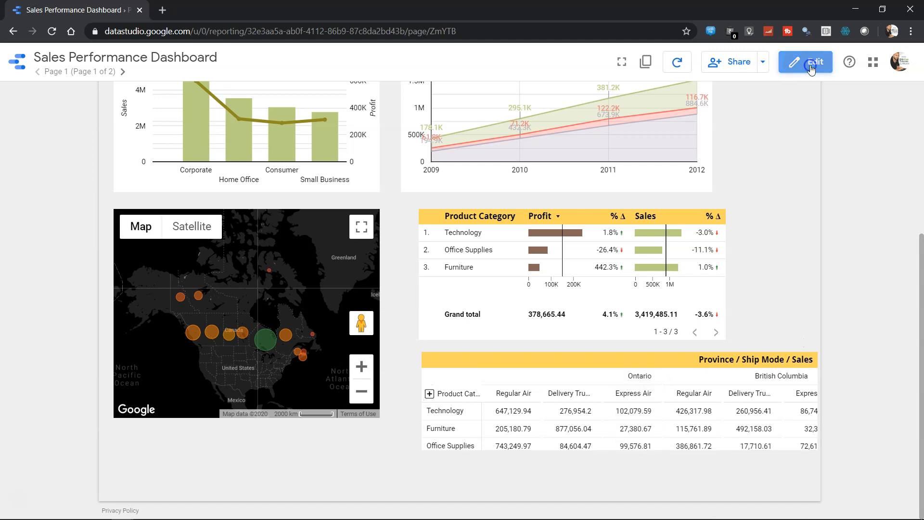